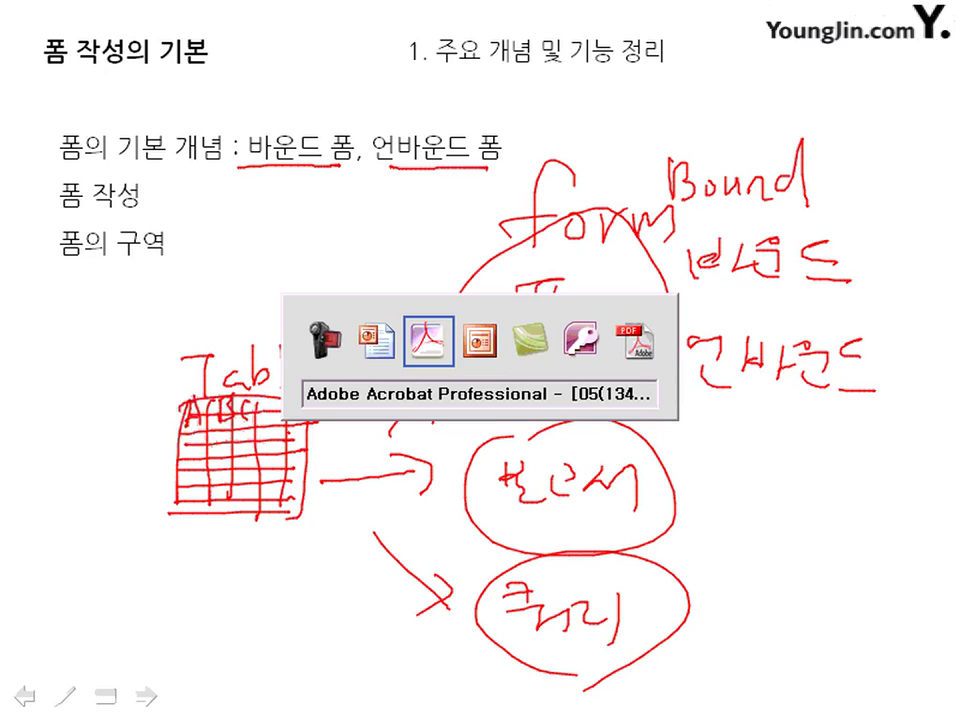
- Switch to Microsoft Access and create a new blank form in Design view
{"action": "key", "text": "alt+Tab"}
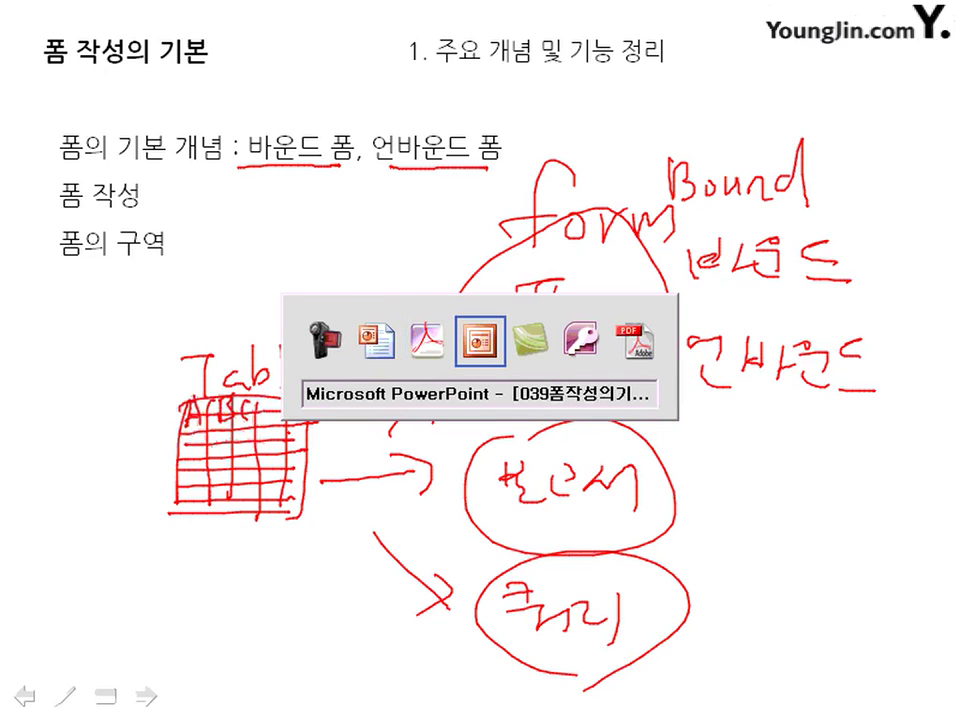
{"action": "key", "text": "alt+Tab"}
{"action": "key", "text": "alt+Tab"}
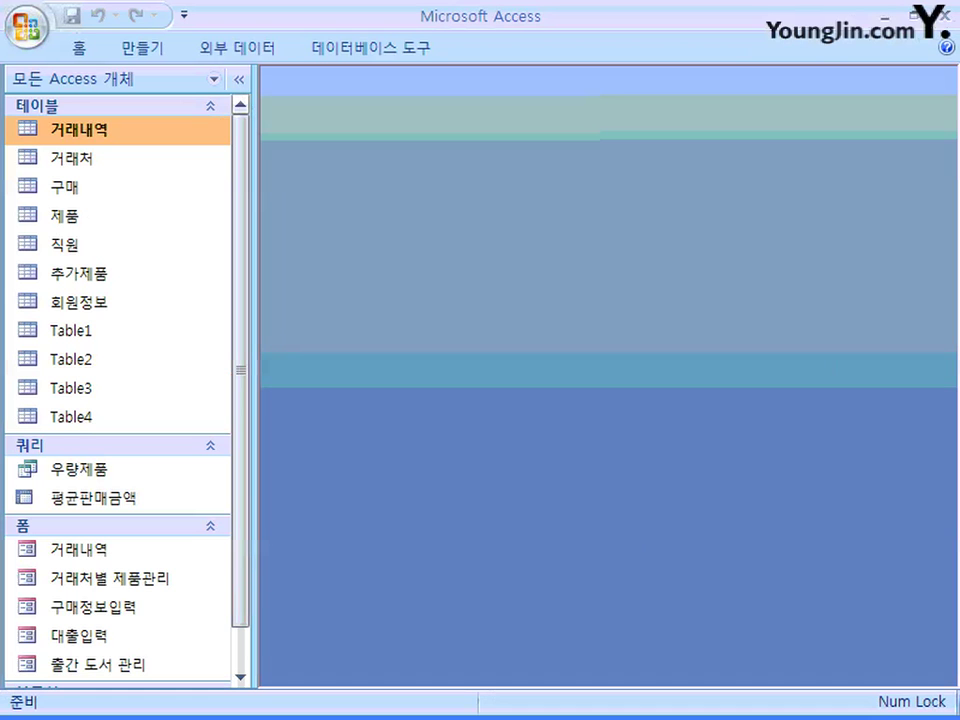
{"action": "left_click", "coordinate": [142, 48]}
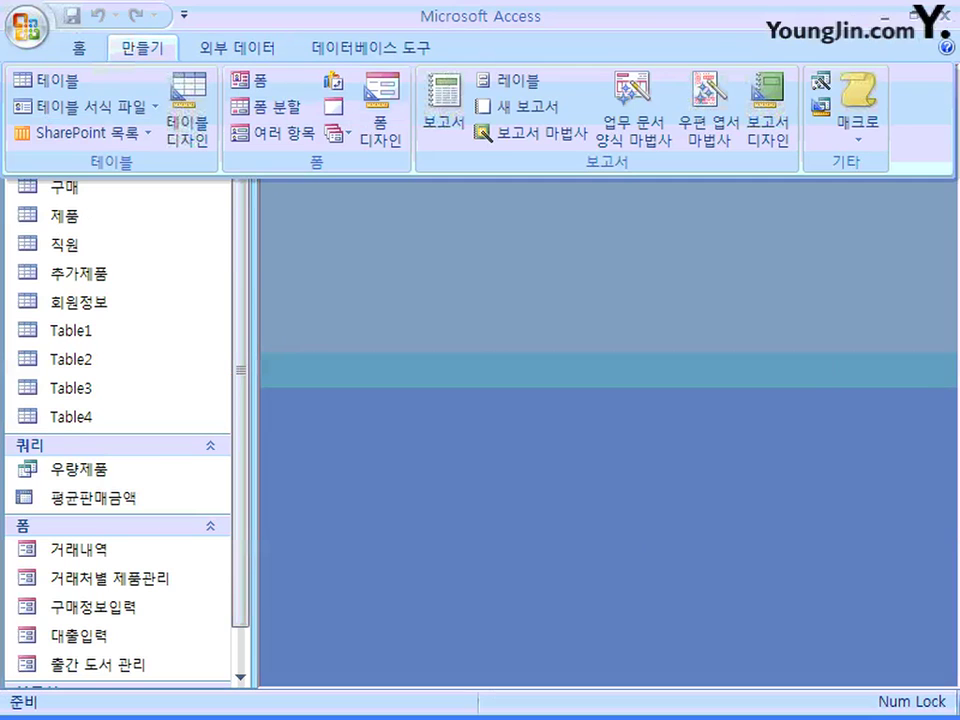
{"action": "left_click", "coordinate": [381, 112]}
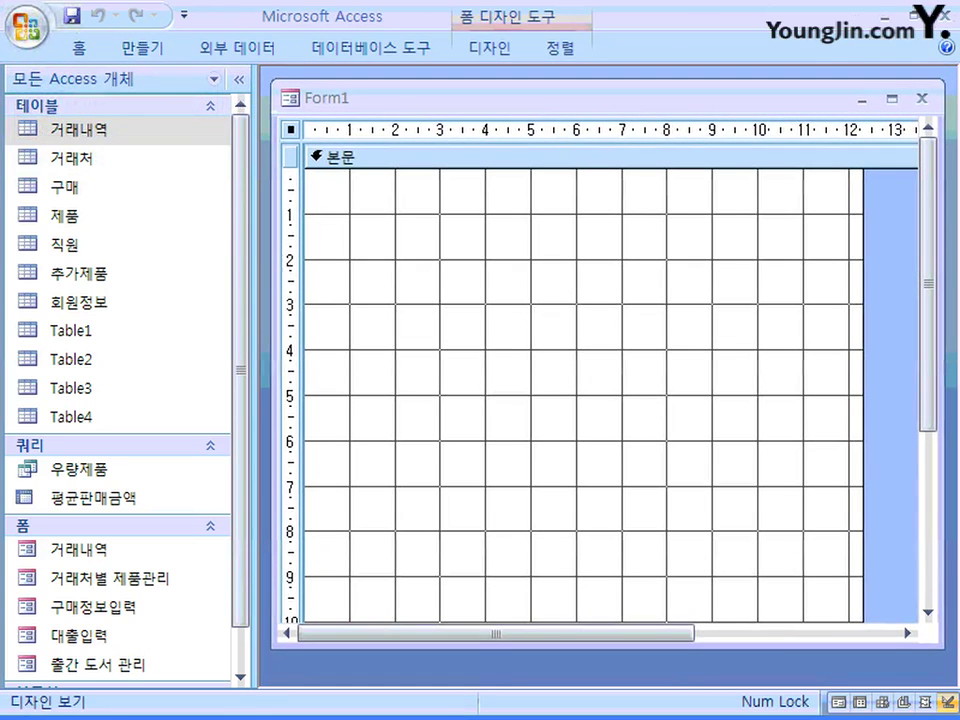
- Add the page header/footer and the form header/footer sections to the new form
{"action": "mouse_move", "coordinate": [928, 284]}
{"action": "left_mouse_down"}
{"action": "mouse_move", "coordinate": [928, 430]}
{"action": "mouse_move", "coordinate": [928, 284]}
{"action": "left_mouse_up"}
{"action": "right_click", "coordinate": [499, 156]}
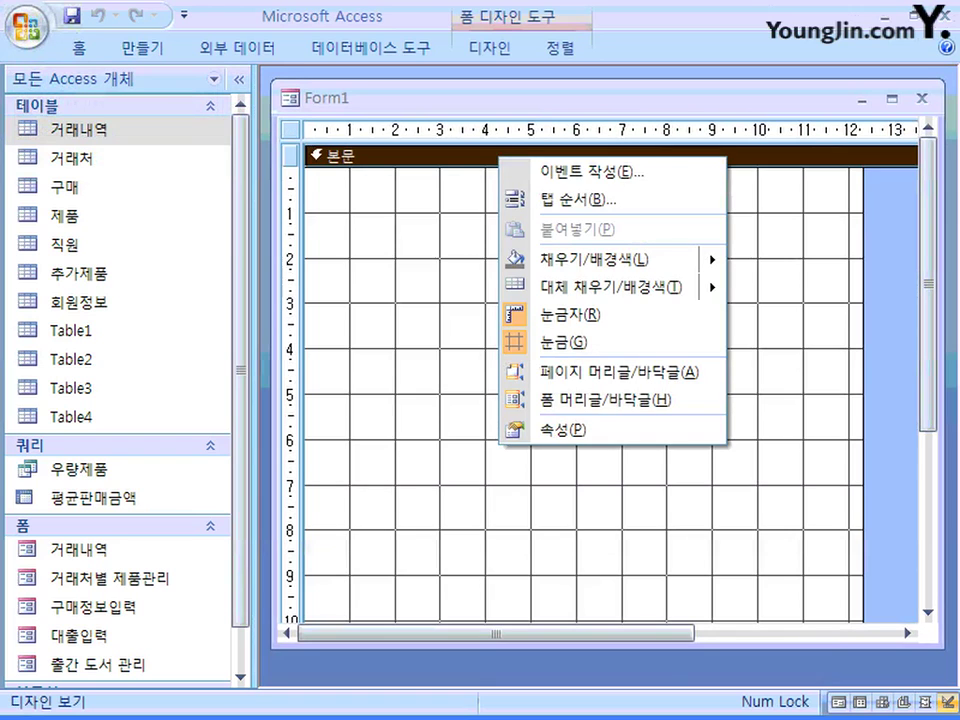
{"action": "left_click", "coordinate": [615, 371]}
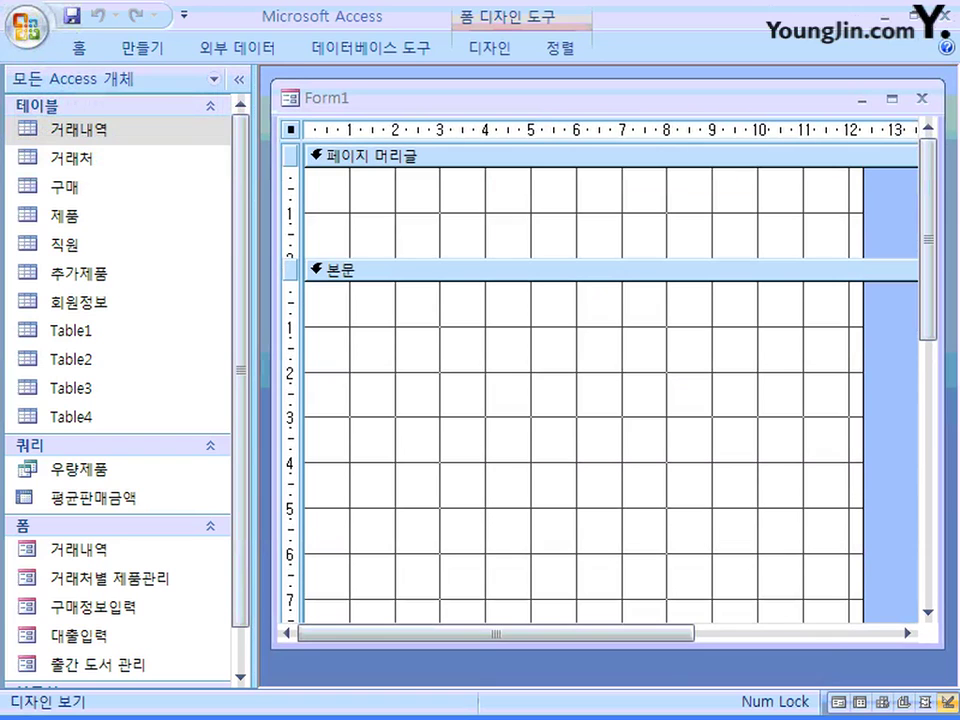
{"action": "right_click", "coordinate": [520, 156]}
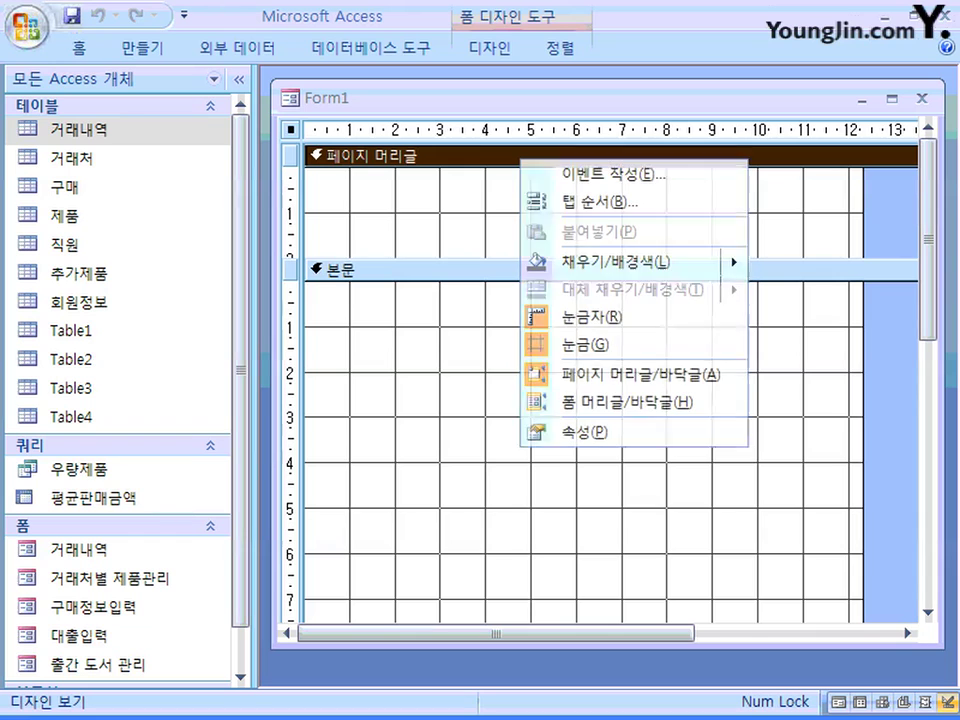
{"action": "key", "text": "h"}
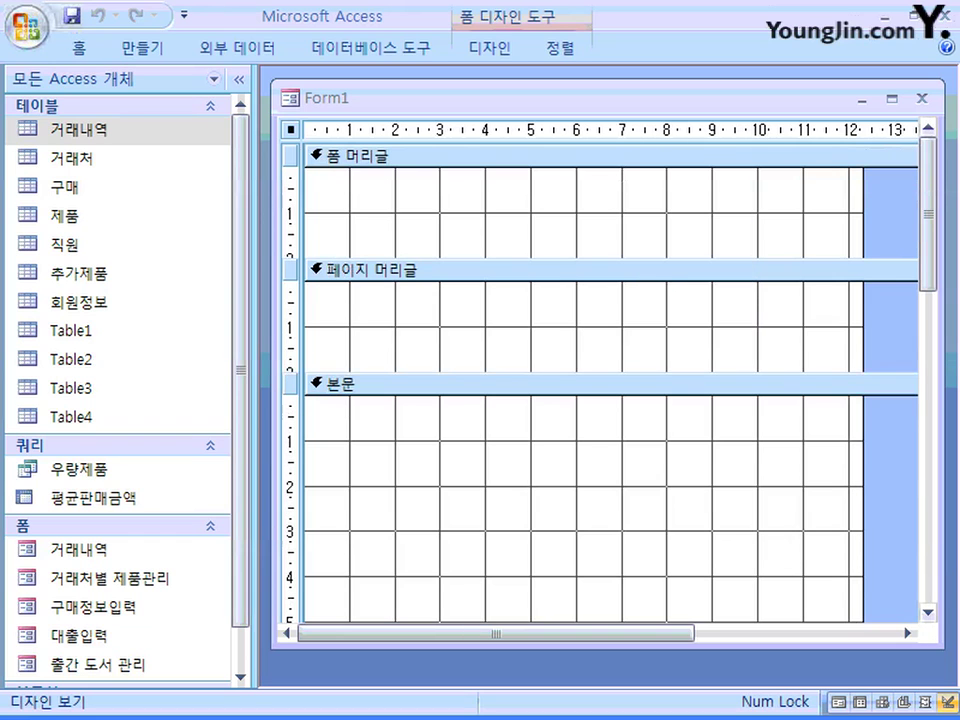
- Shrink the form header, page header, detail, page footer and form footer sections to about 1 cm high each
{"action": "left_click_drag", "start_coordinate": [928, 214], "coordinate": [928, 420]}
{"action": "left_click_drag", "start_coordinate": [863, 451], "coordinate": [863, 451]}
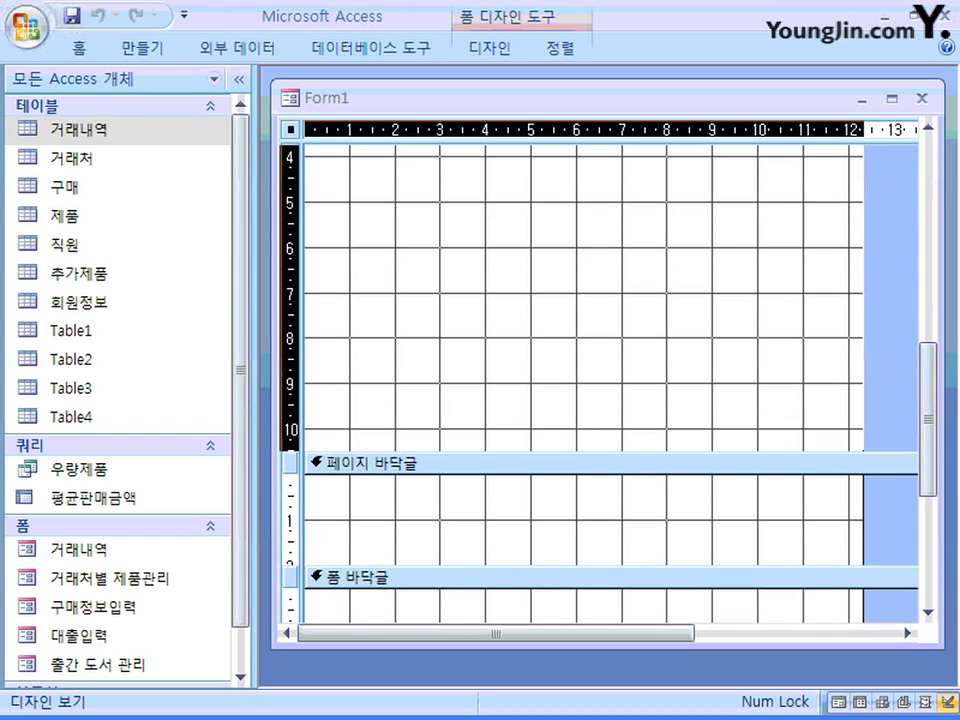
{"action": "scroll", "coordinate": [600, 380], "scroll_direction": "down", "scroll_amount": 5}
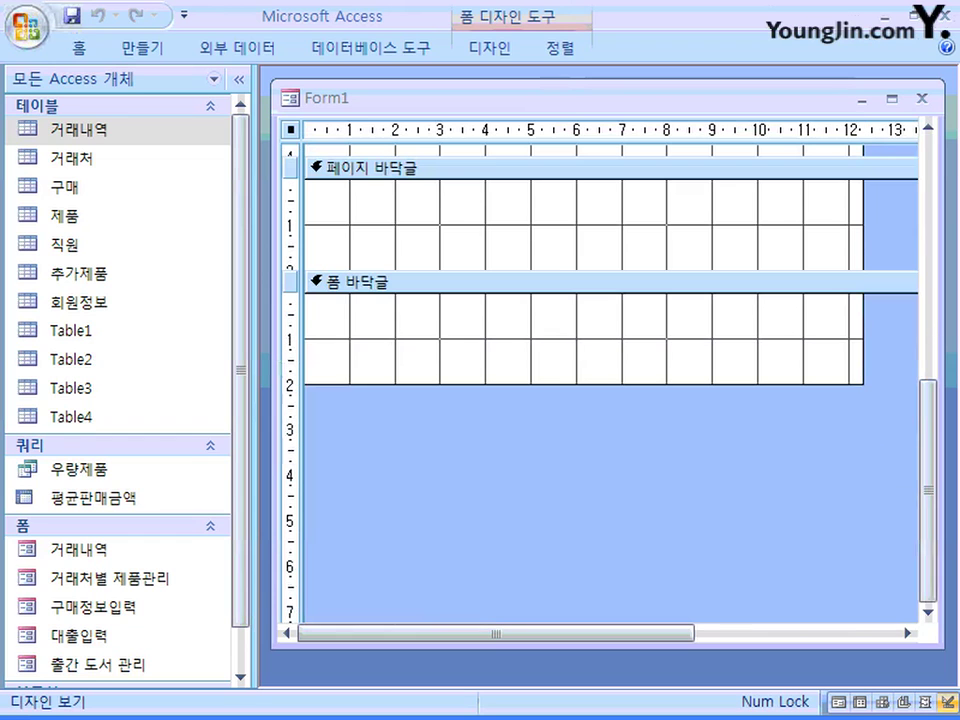
{"action": "scroll", "coordinate": [600, 380], "scroll_direction": "up", "scroll_amount": 8}
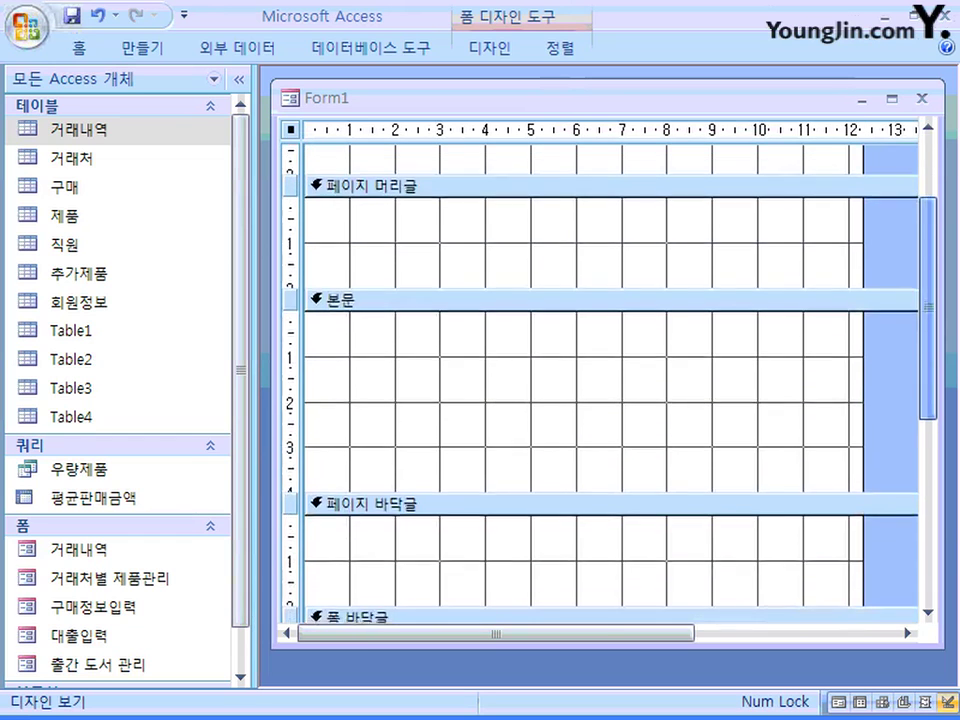
{"action": "scroll", "coordinate": [600, 380], "scroll_direction": "up", "scroll_amount": 2}
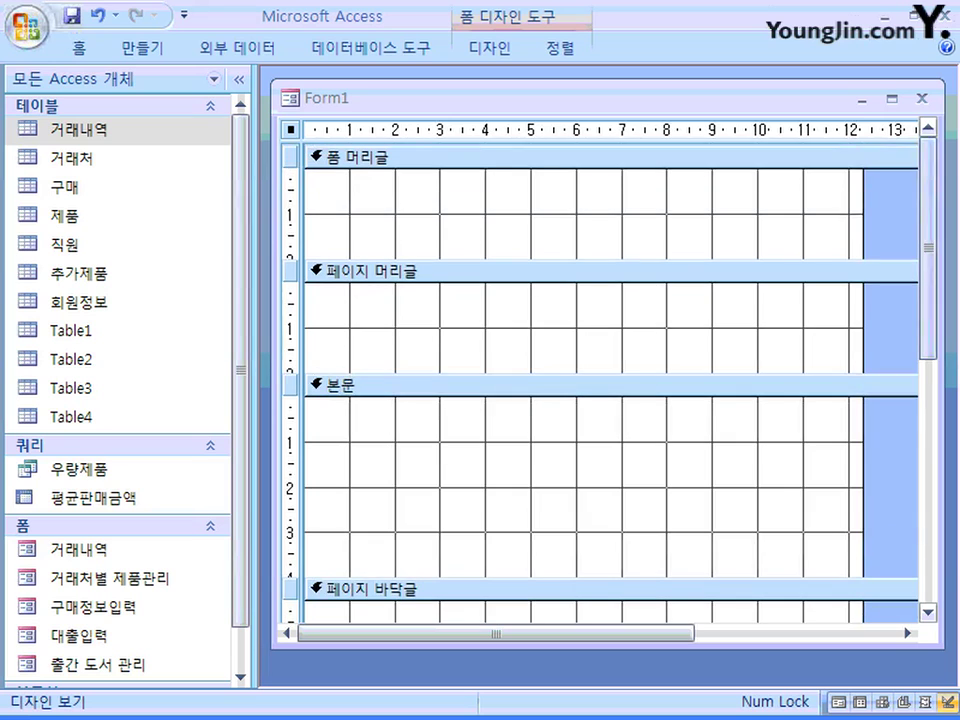
{"action": "left_click_drag", "start_coordinate": [600, 237], "coordinate": [600, 214]}
{"action": "left_click_drag", "start_coordinate": [600, 328], "coordinate": [600, 283]}
{"action": "left_click_drag", "start_coordinate": [600, 487], "coordinate": [600, 350]}
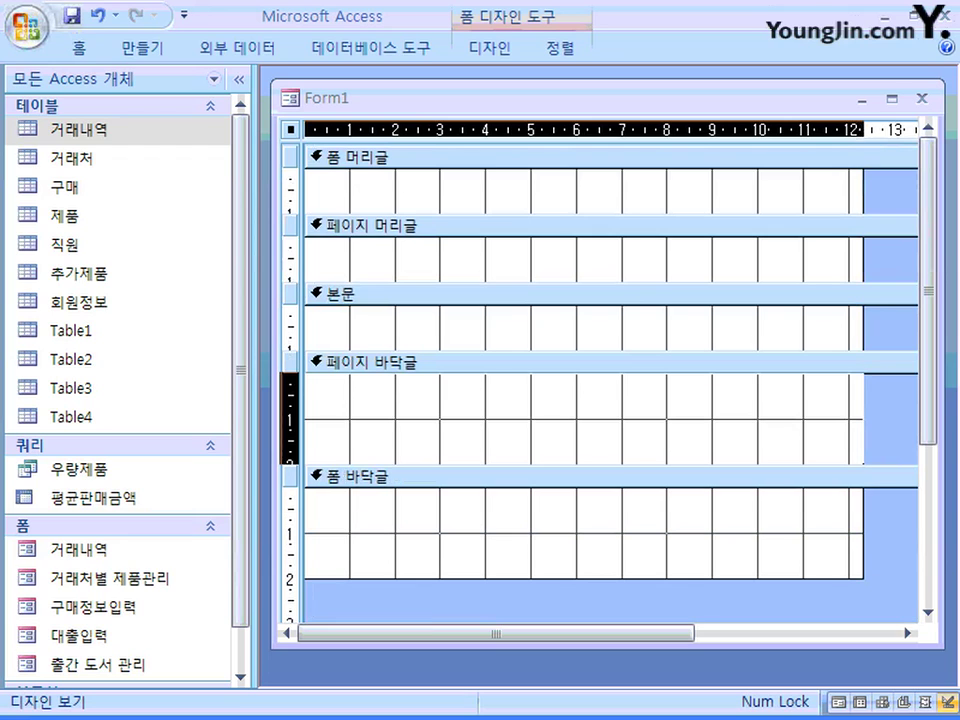
{"action": "left_click_drag", "start_coordinate": [600, 464], "coordinate": [600, 419]}
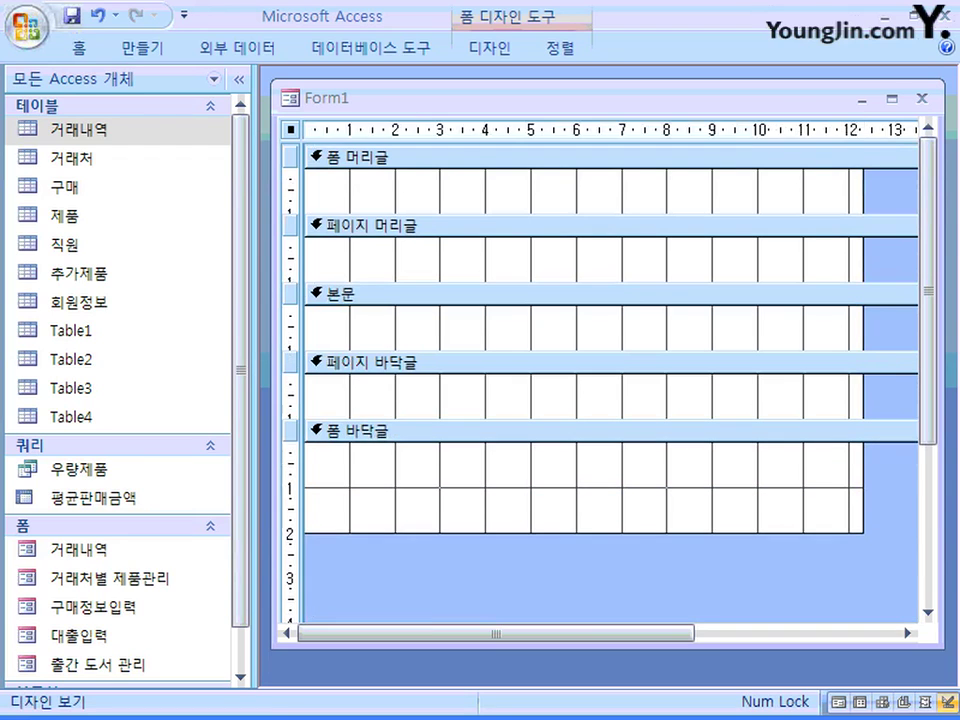
{"action": "left_click_drag", "start_coordinate": [600, 533], "coordinate": [600, 489]}
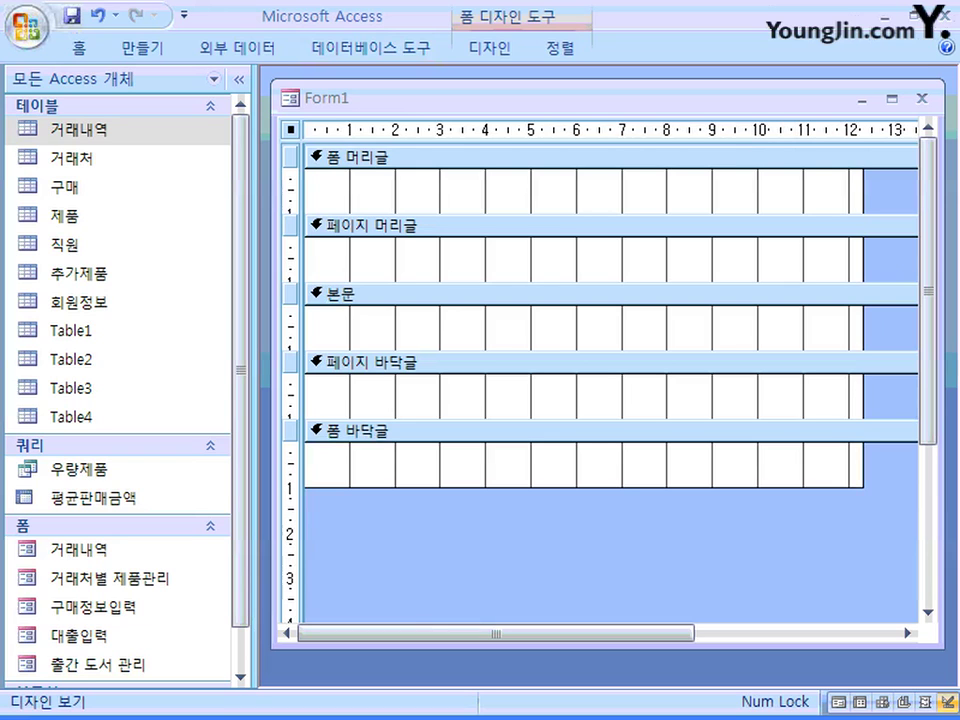
- Set the form's record source (레코드 원본) to the 거래내역 table and close the property sheet
{"action": "key", "text": "F4"}
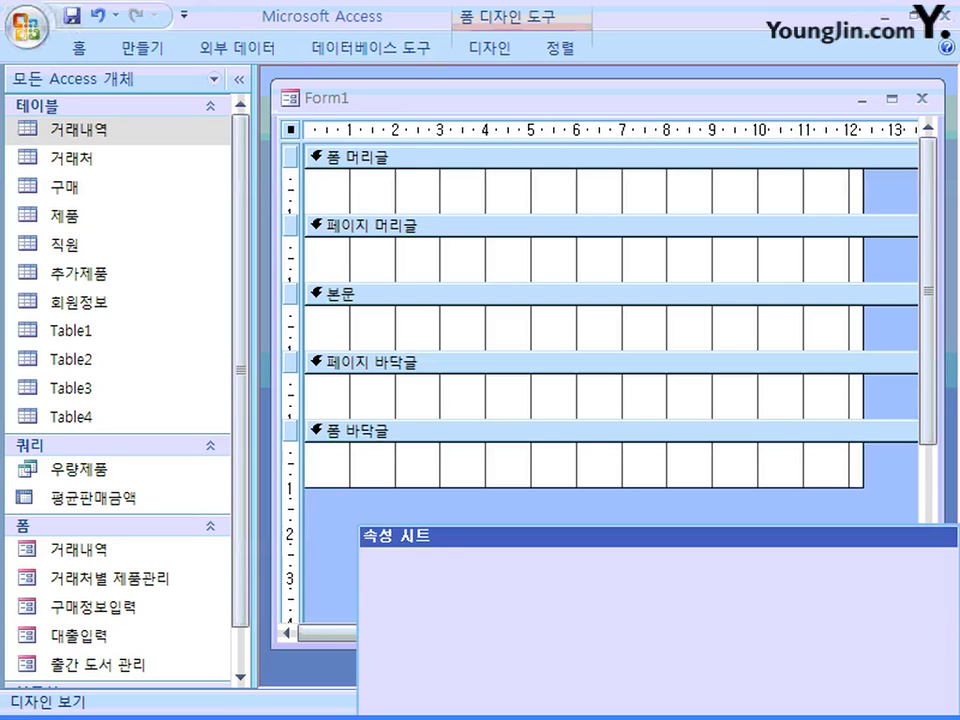
{"action": "left_click_drag", "start_coordinate": [580, 473], "coordinate": [548, 213]}
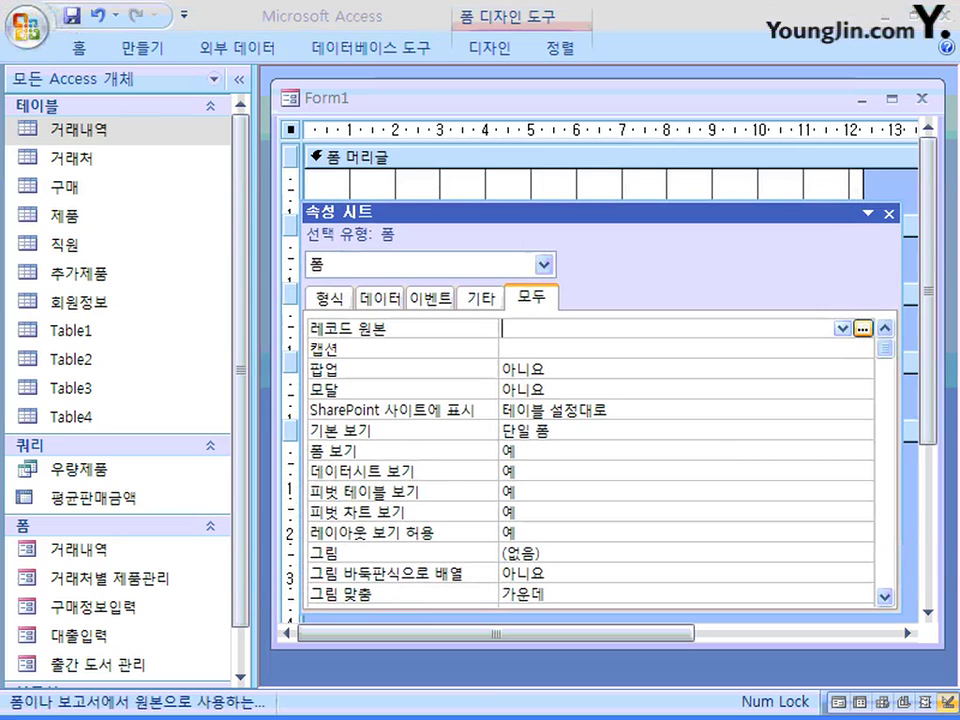
{"action": "left_click", "coordinate": [843, 328]}
{"action": "key", "text": "Down"}
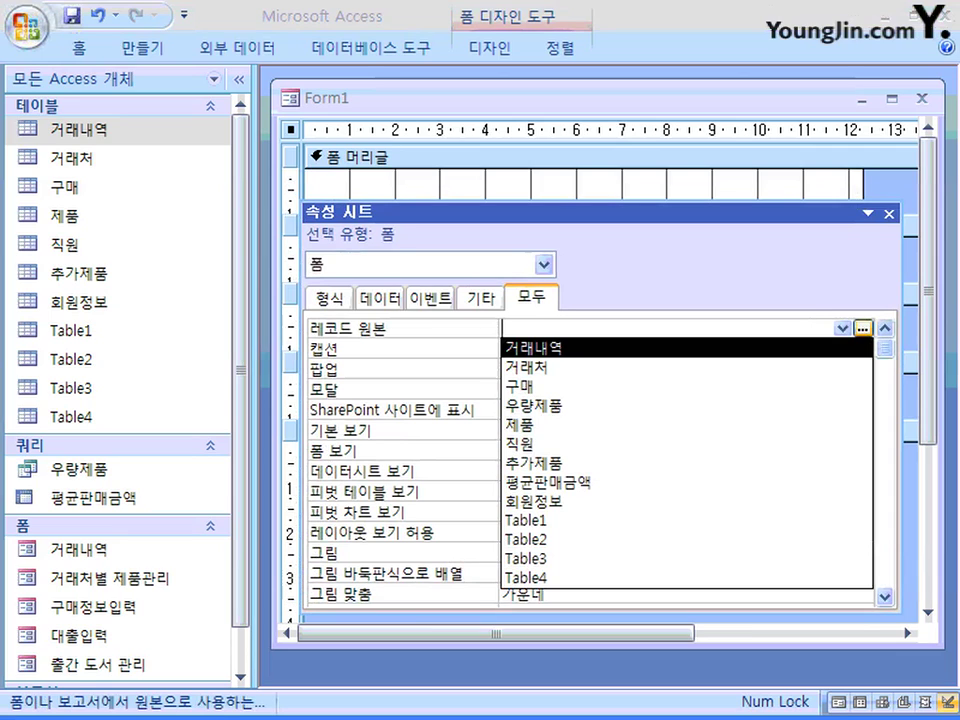
{"action": "key", "text": "Return"}
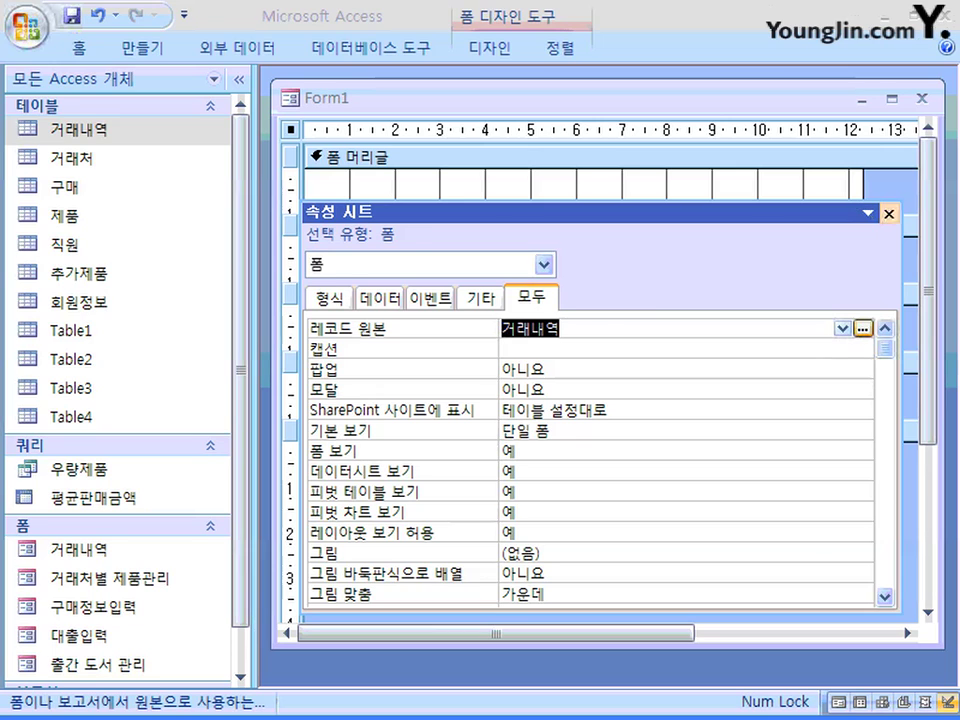
{"action": "left_click", "coordinate": [889, 214]}
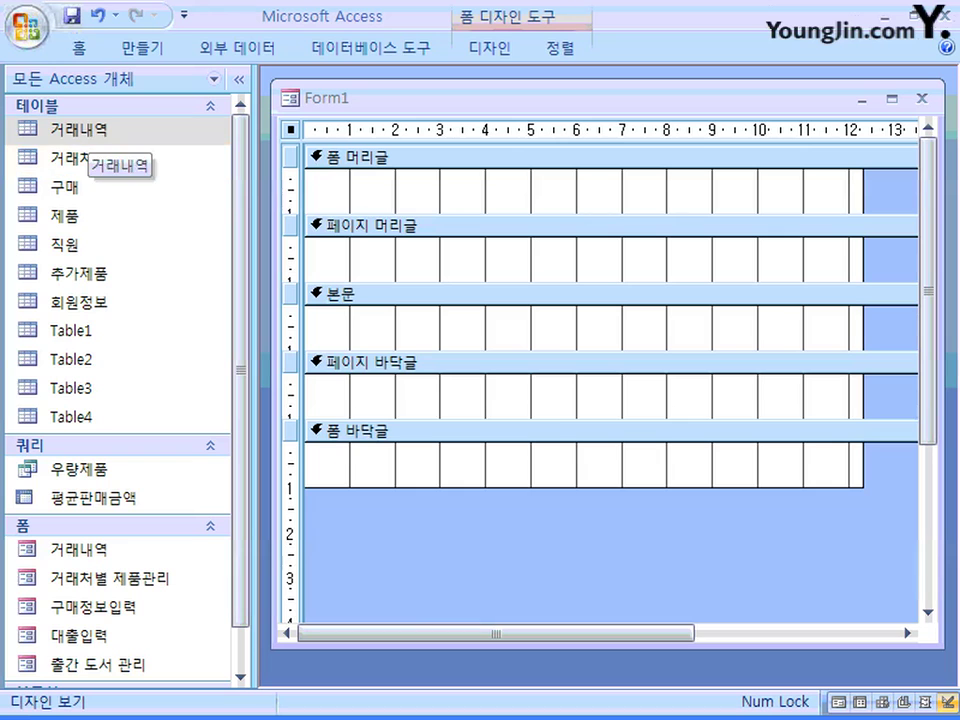
- Review the form's record source property, then examine the records of the 거래내역 table and close it
{"action": "key", "text": "F4"}
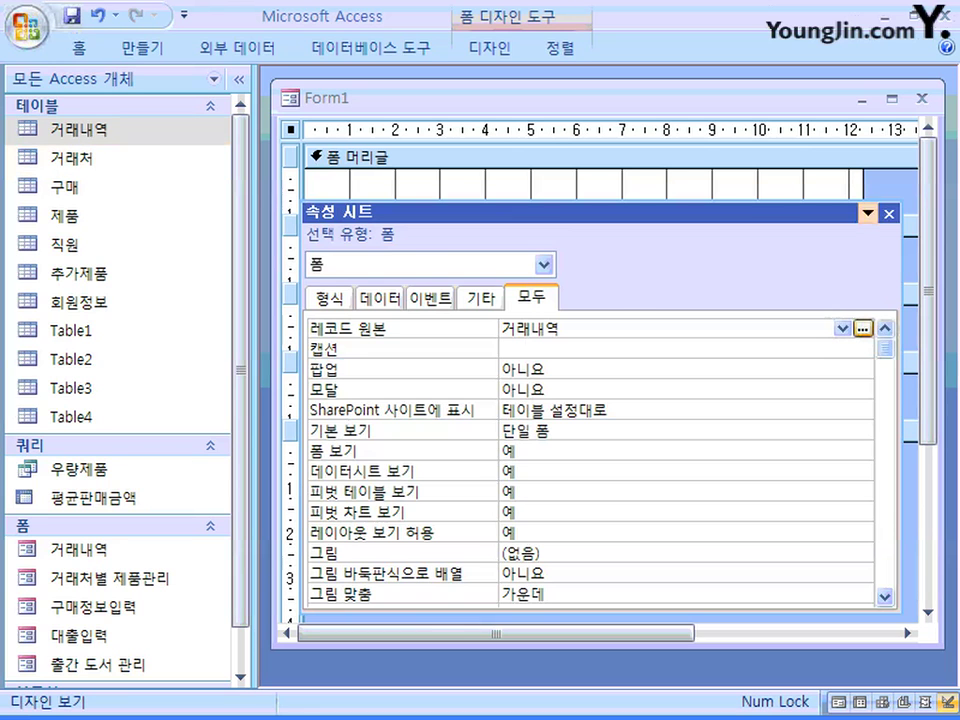
{"action": "left_click", "coordinate": [889, 214]}
{"action": "double_click", "coordinate": [79, 130]}
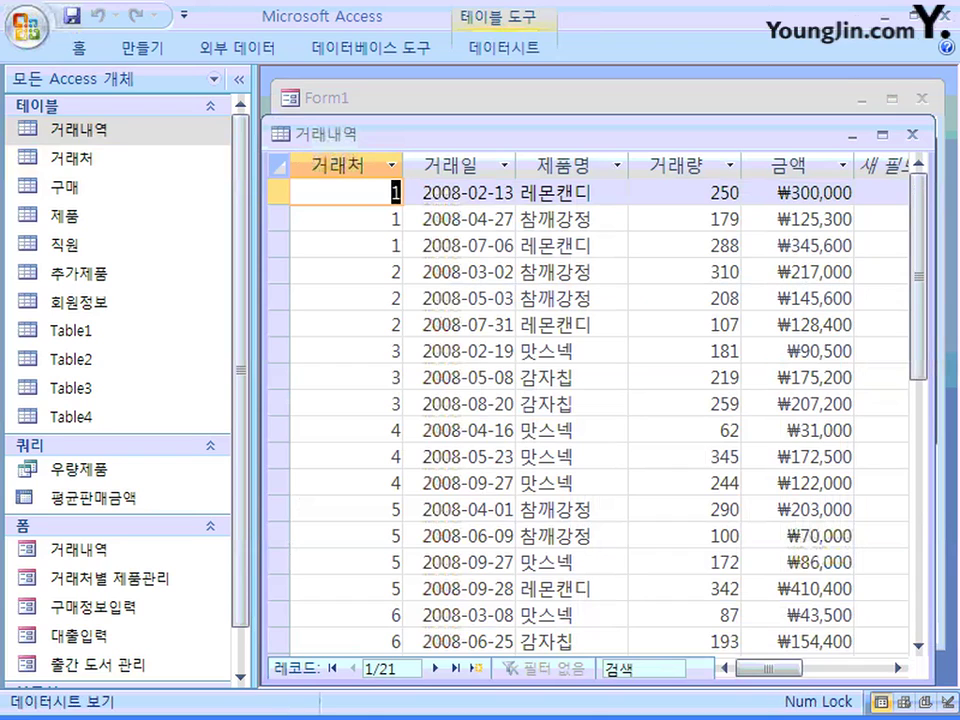
{"action": "left_click", "coordinate": [912, 134]}
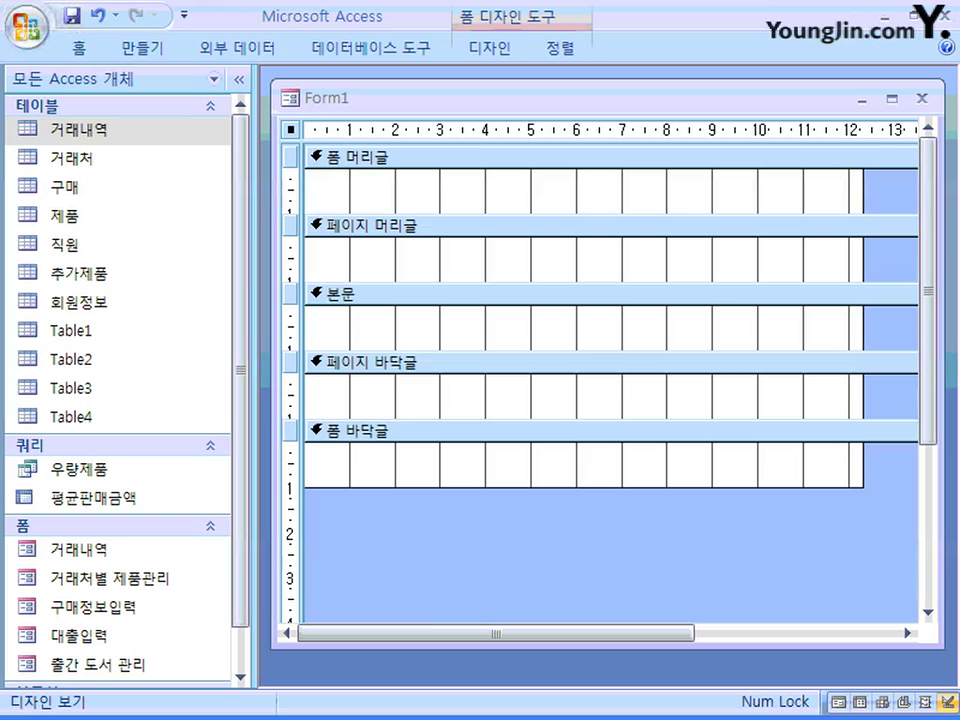
- Add the existing 거래처 field to the detail section, adjust its position there, and close the field list
{"action": "left_click", "coordinate": [489, 47]}
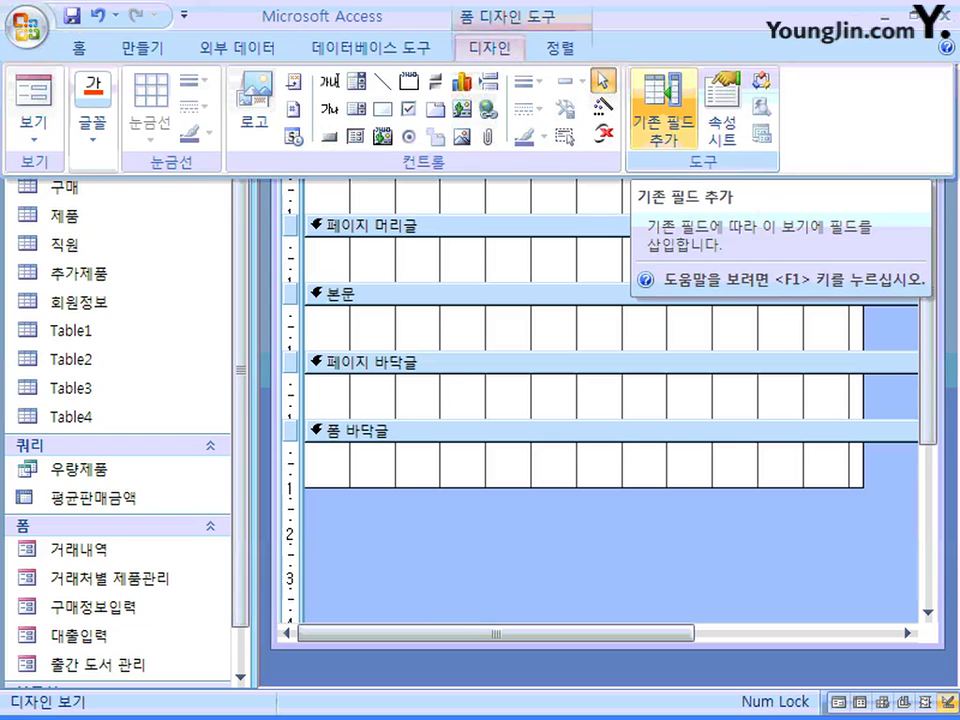
{"action": "left_click", "coordinate": [663, 118]}
{"action": "left_click_drag", "start_coordinate": [600, 228], "coordinate": [608, 377]}
{"action": "left_click", "coordinate": [366, 426]}
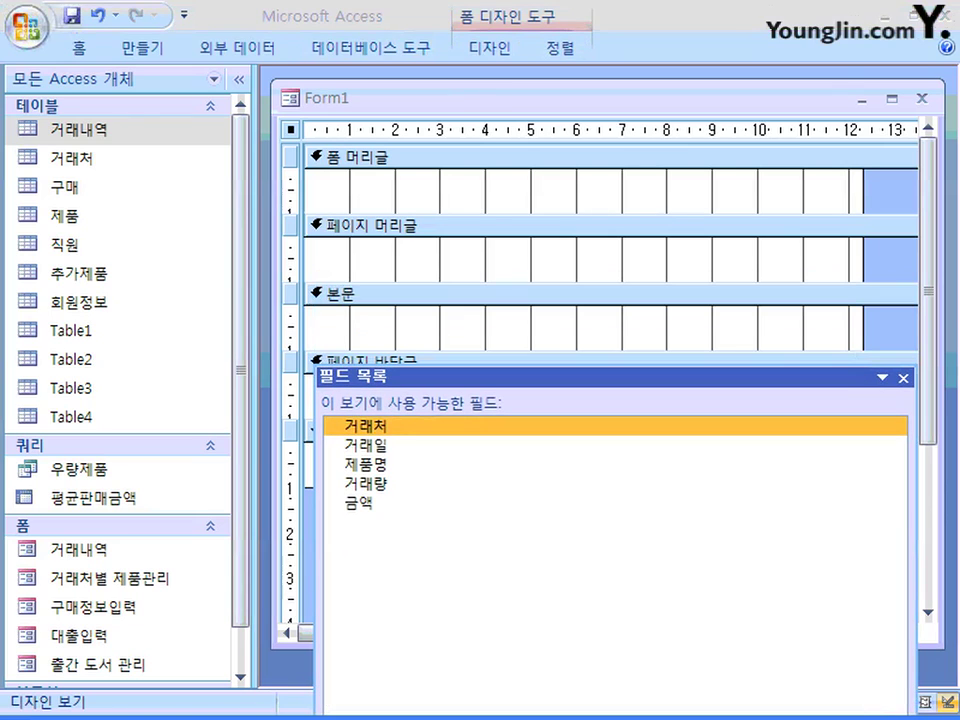
{"action": "left_click_drag", "start_coordinate": [366, 426], "coordinate": [357, 324]}
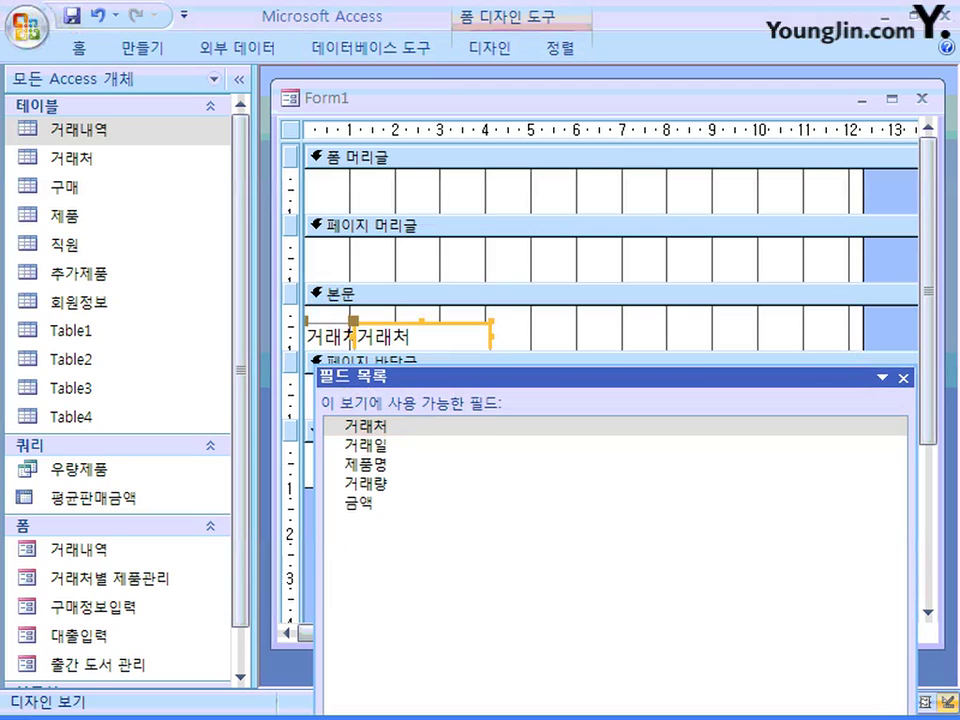
{"action": "left_click_drag", "start_coordinate": [421, 336], "coordinate": [450, 327]}
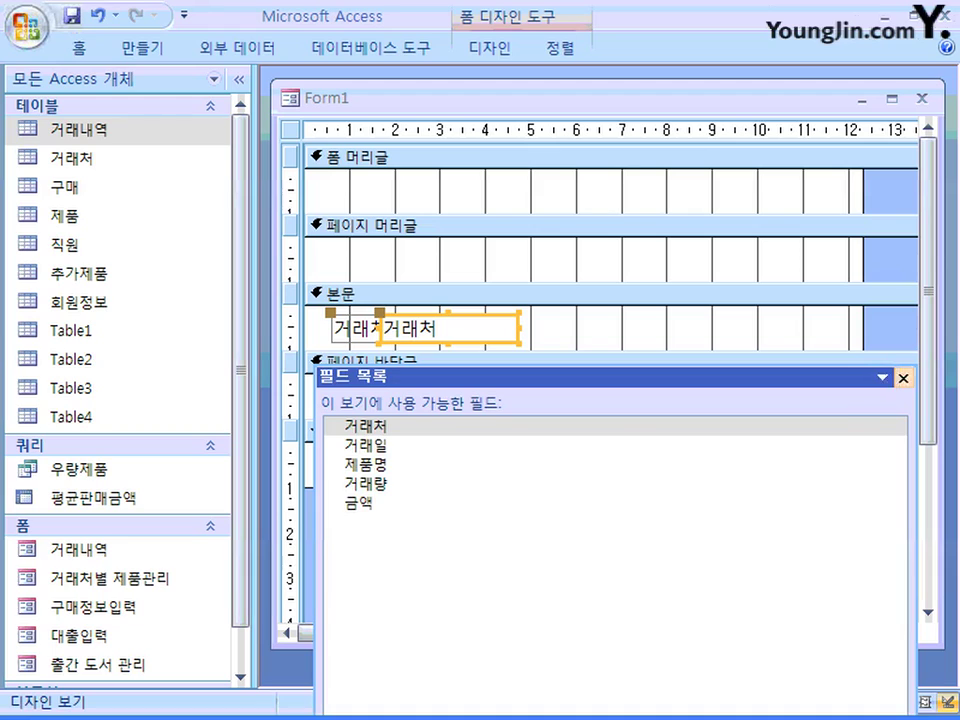
{"action": "left_click", "coordinate": [903, 378]}
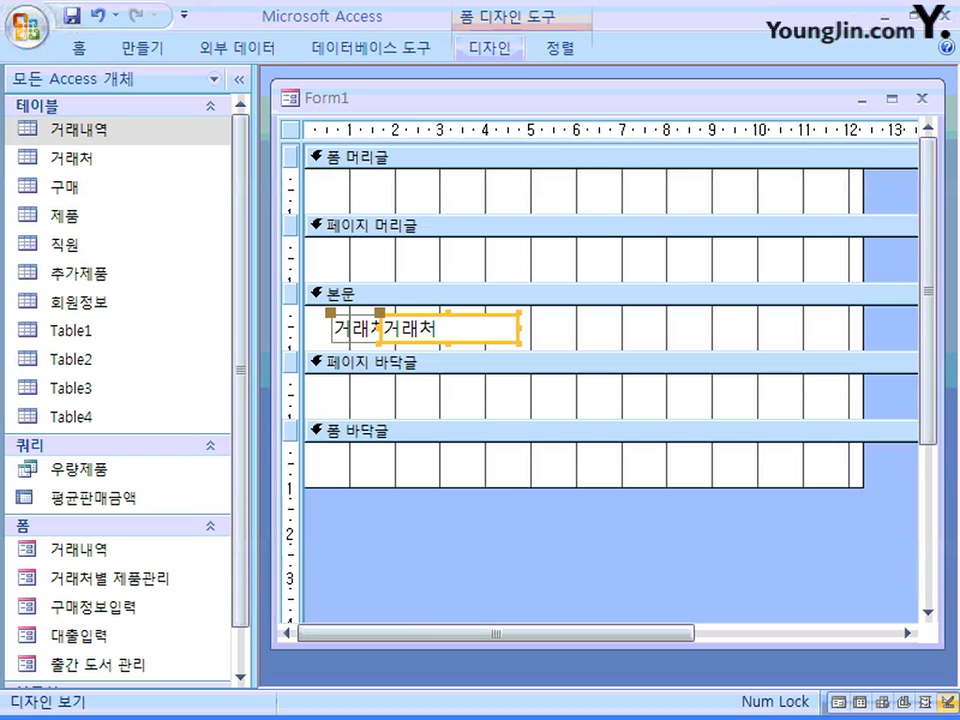
- Examine the properties of the 거래처 text box in the detail section, especially its control source (컨트롤 원본)
{"action": "left_click", "coordinate": [489, 48]}
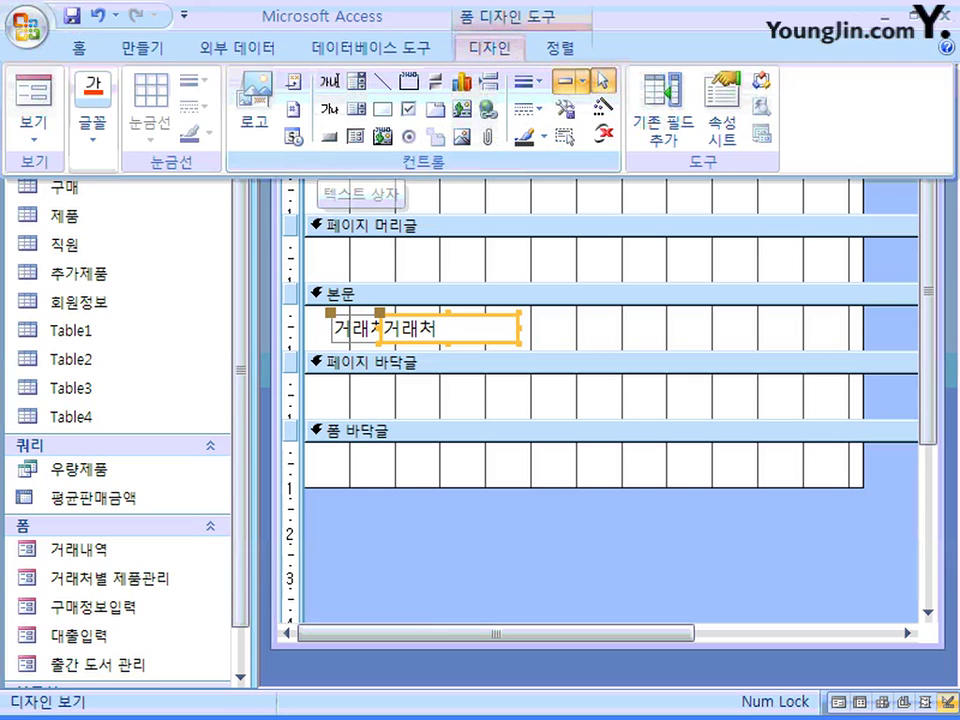
{"action": "left_click", "coordinate": [450, 329]}
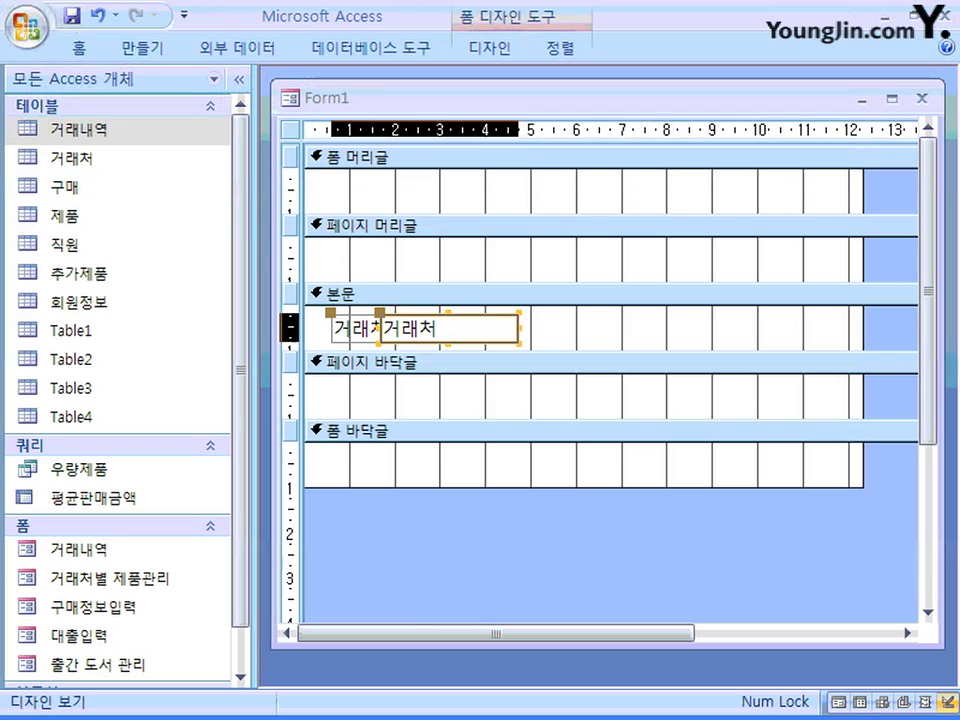
{"action": "key", "text": "F4"}
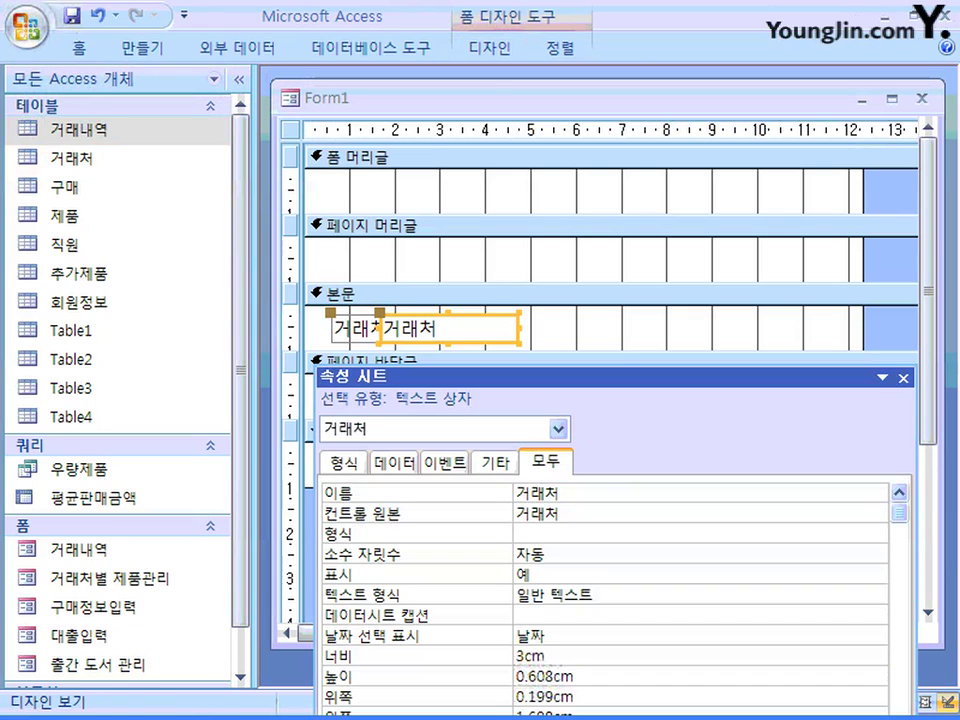
{"action": "left_click", "coordinate": [566, 514]}
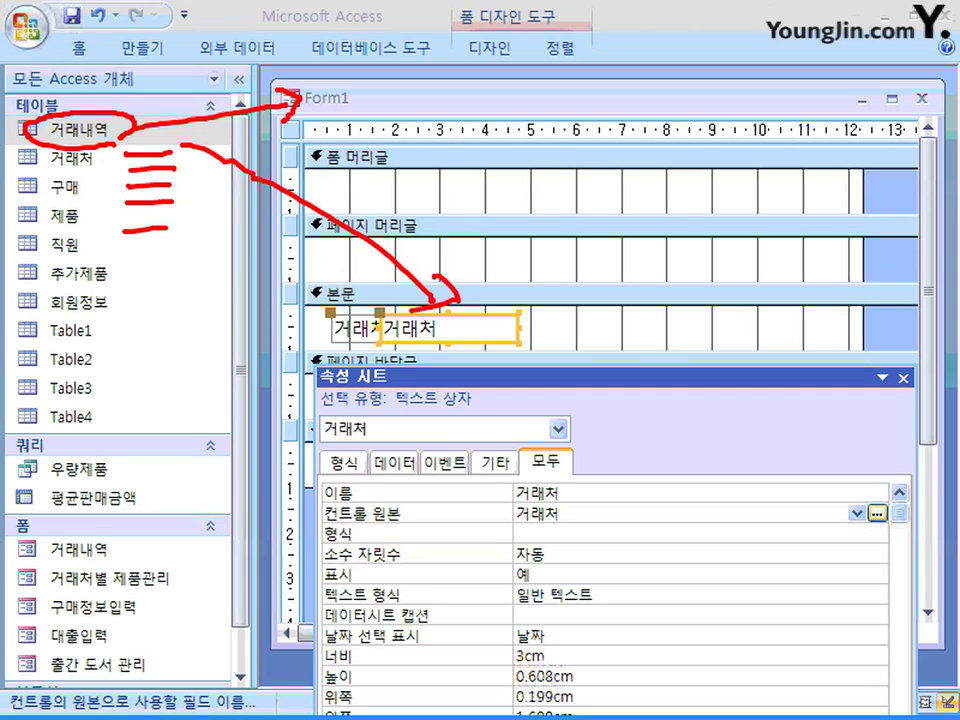
{"action": "key", "text": "F4"}
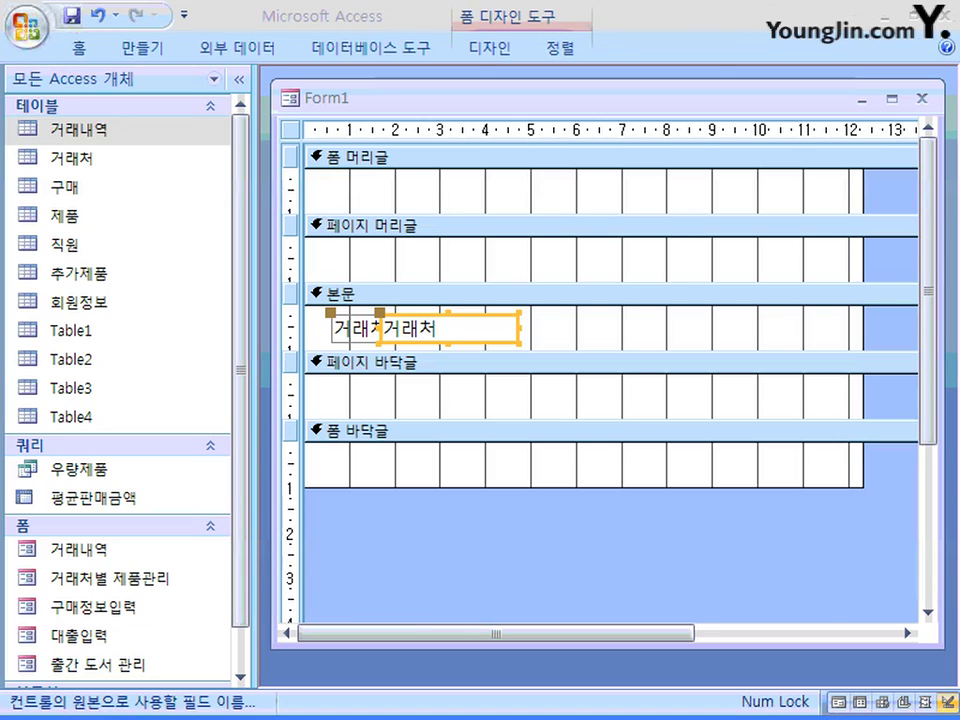
{"action": "key", "text": "F4"}
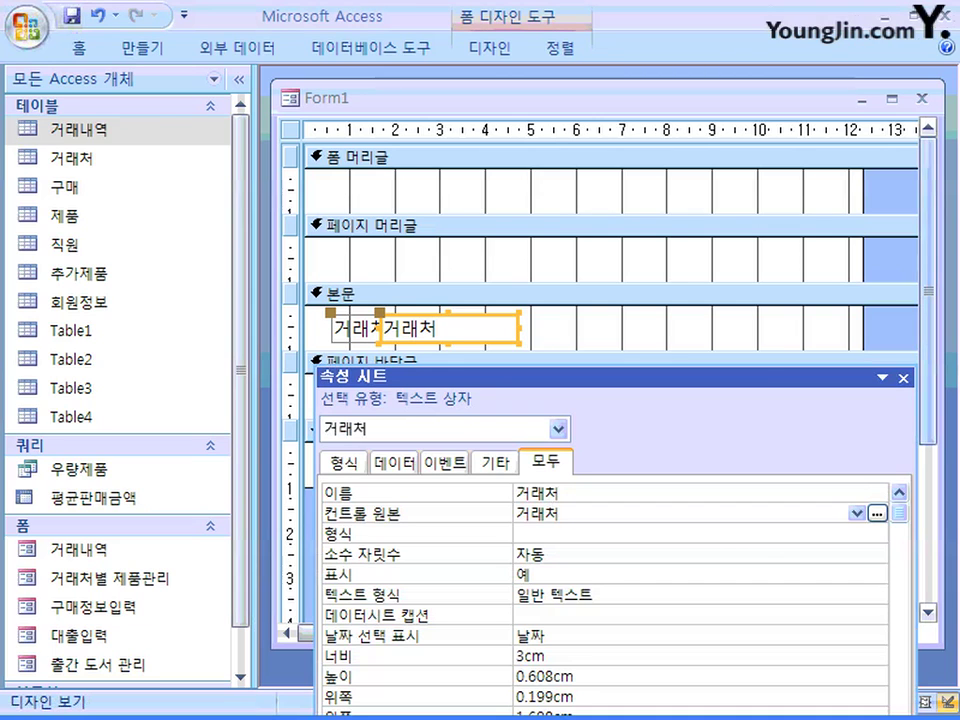
{"action": "key", "text": "F4"}
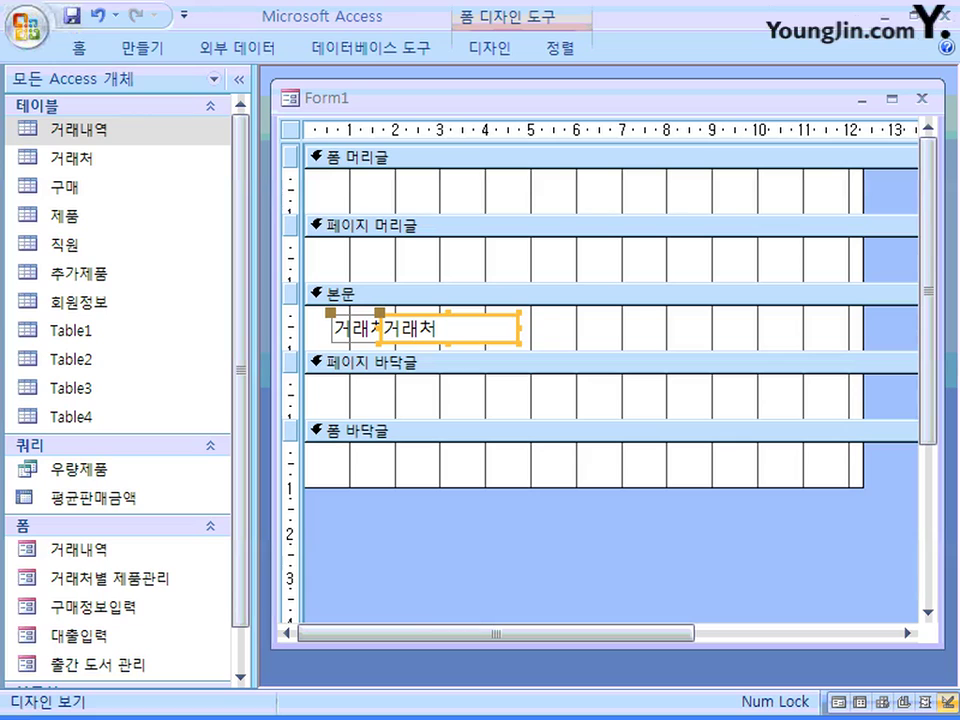
- Select the whole form and switch to the PowerPoint slide show
{"action": "left_click", "coordinate": [610, 294]}
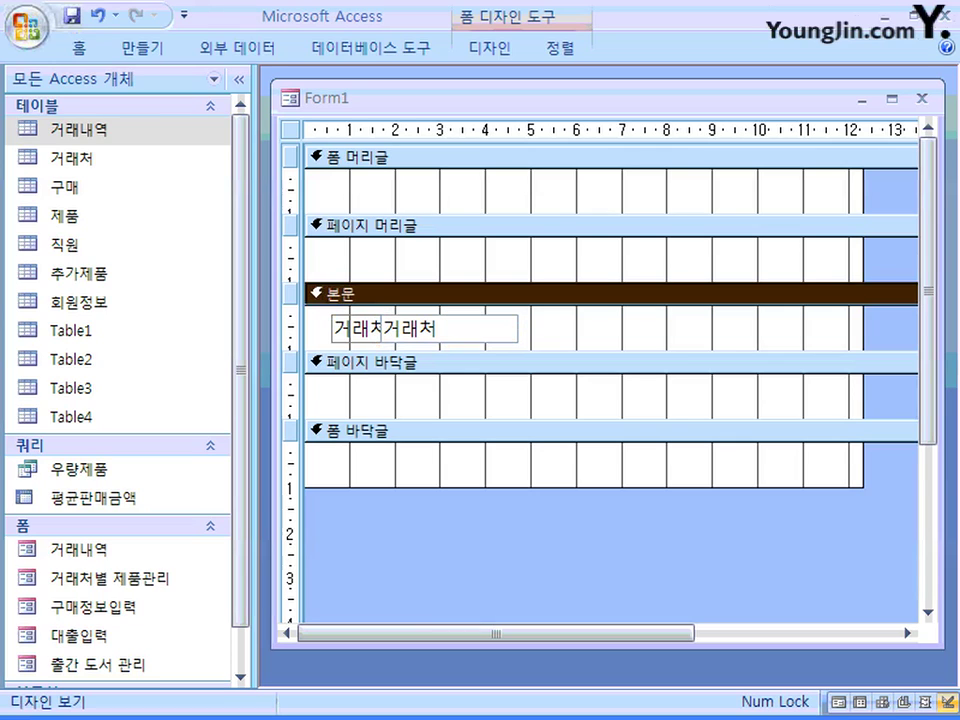
{"action": "left_click", "coordinate": [610, 363]}
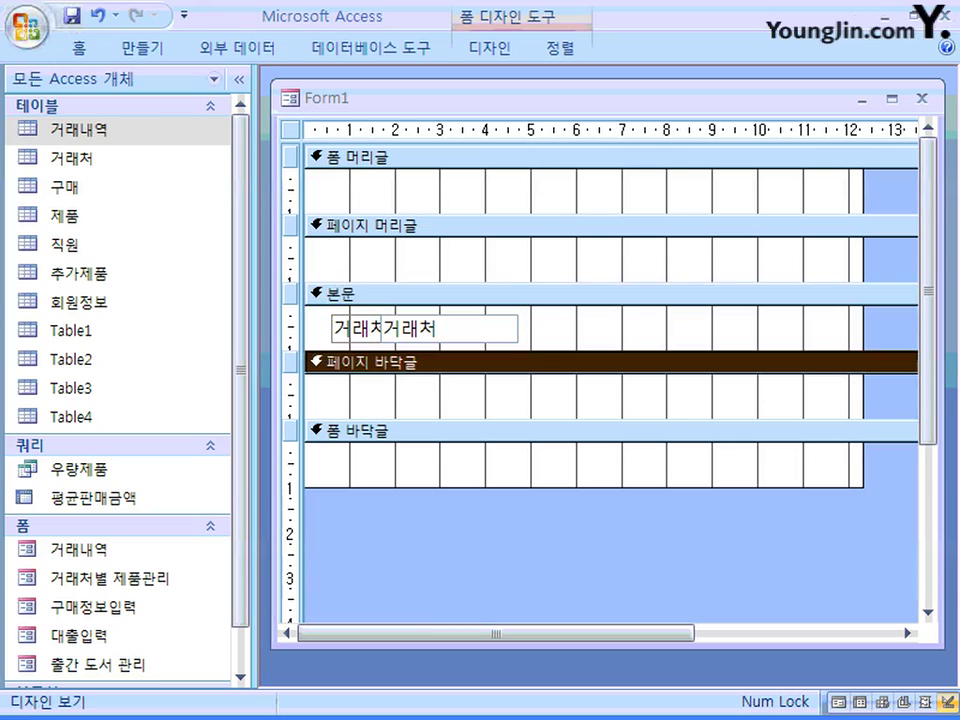
{"action": "left_click", "coordinate": [291, 130]}
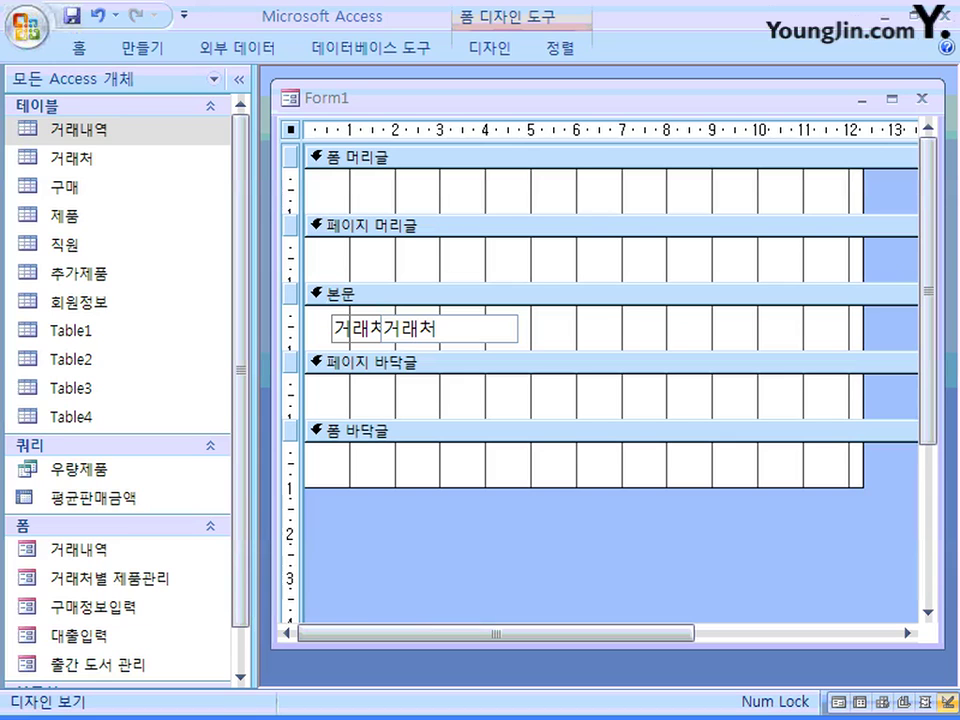
{"action": "key", "text": "alt+Tab"}
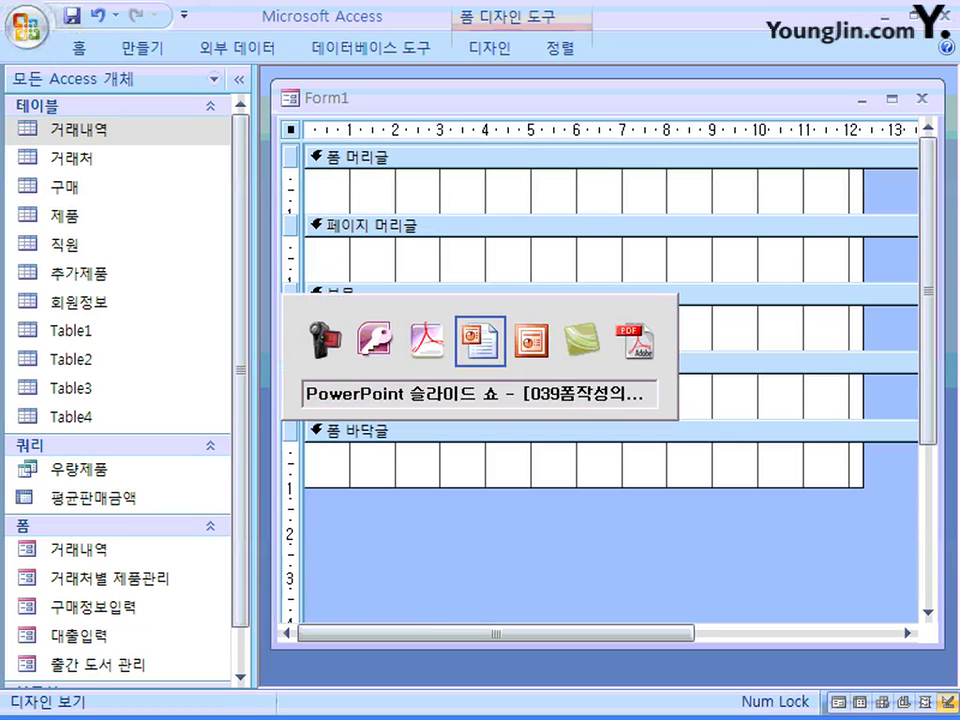
{"action": "key", "text": "alt+Tab"}
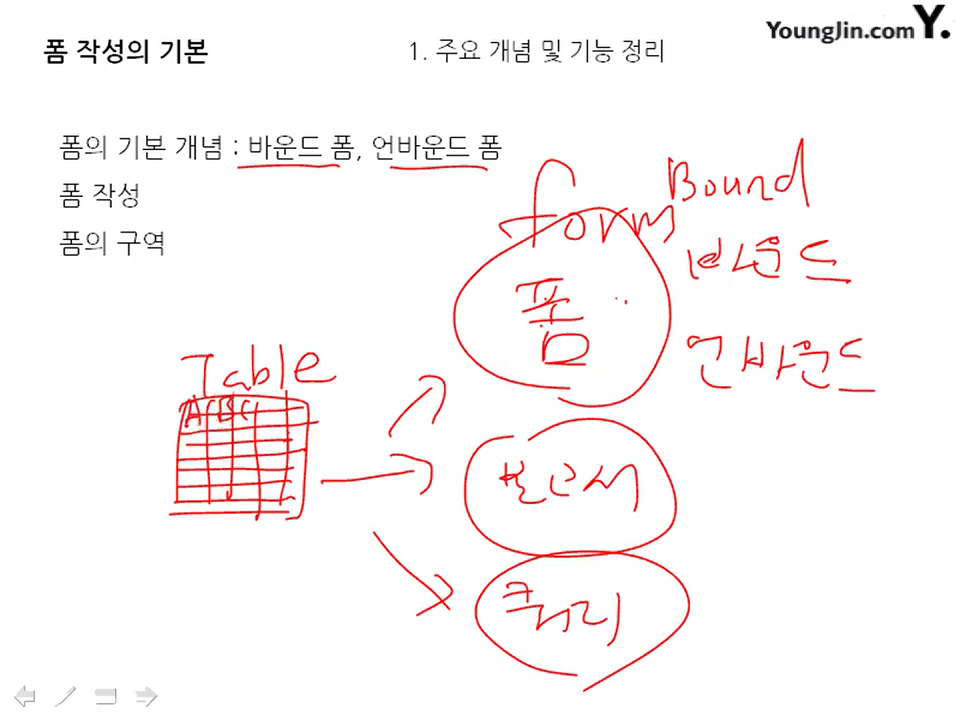